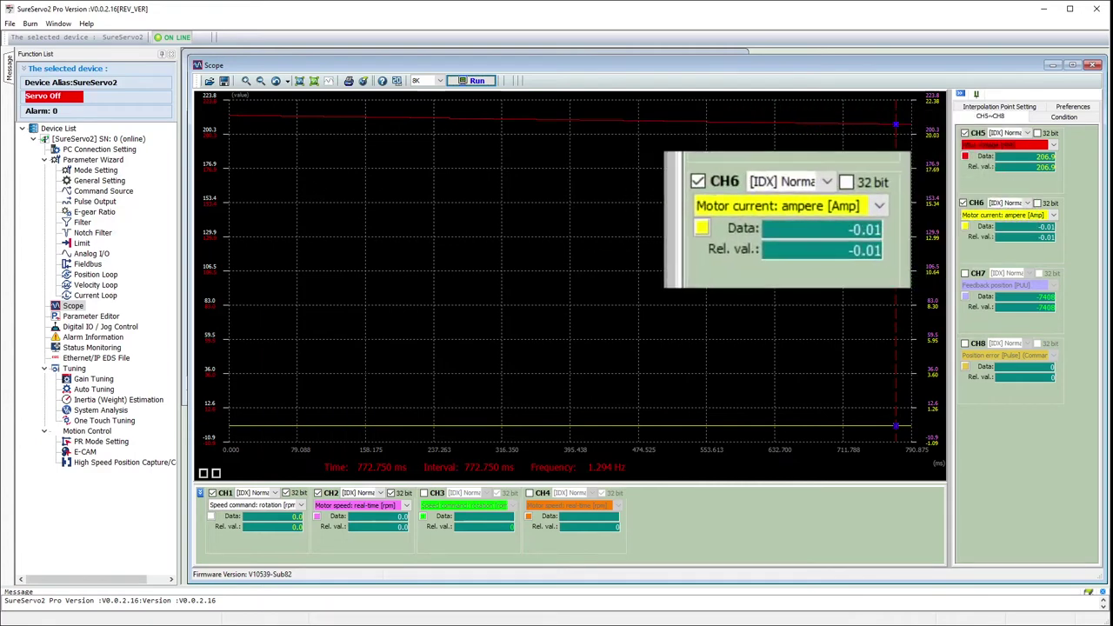
# Capture a scope trace of the motor ramping up to about 3000 rpm and back to zero
pyautogui.click(476, 80)
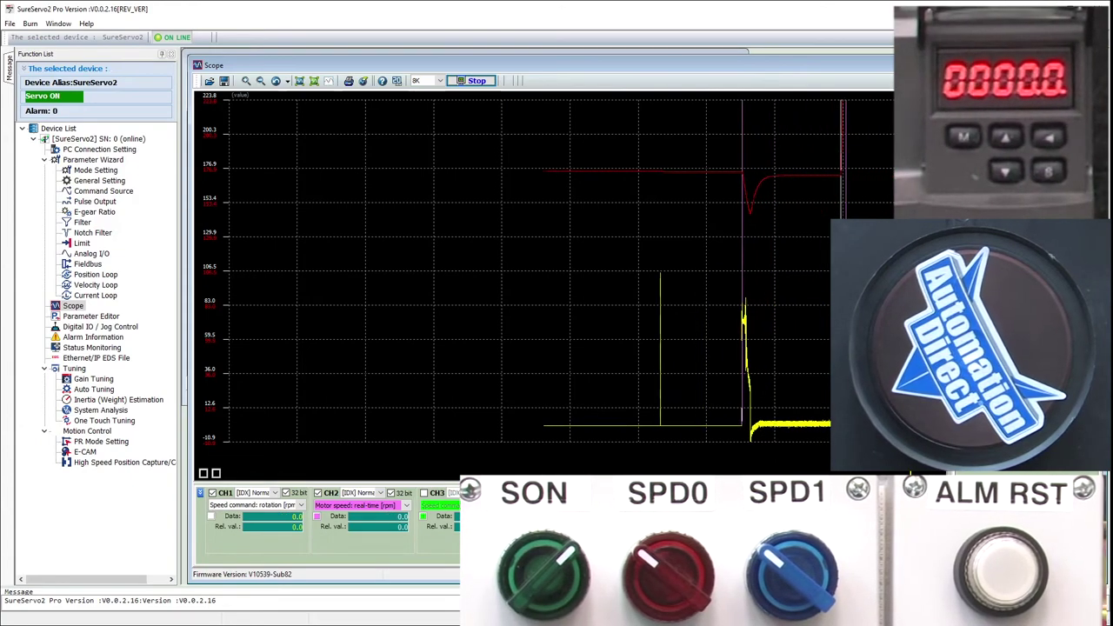
pyautogui.click(477, 81)
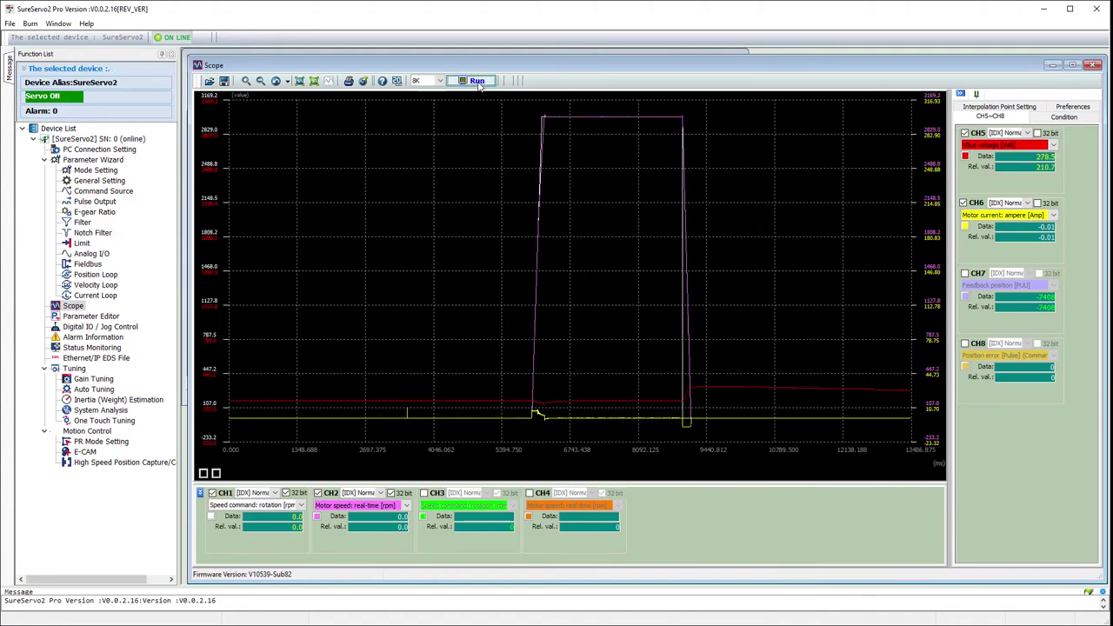
# Zoom into the deceleration and place reference and measurement cursors at its start and zero-speed end
pyautogui.click(663, 105)
pyautogui.moveTo(684, 380); pyautogui.dragTo(710, 446)
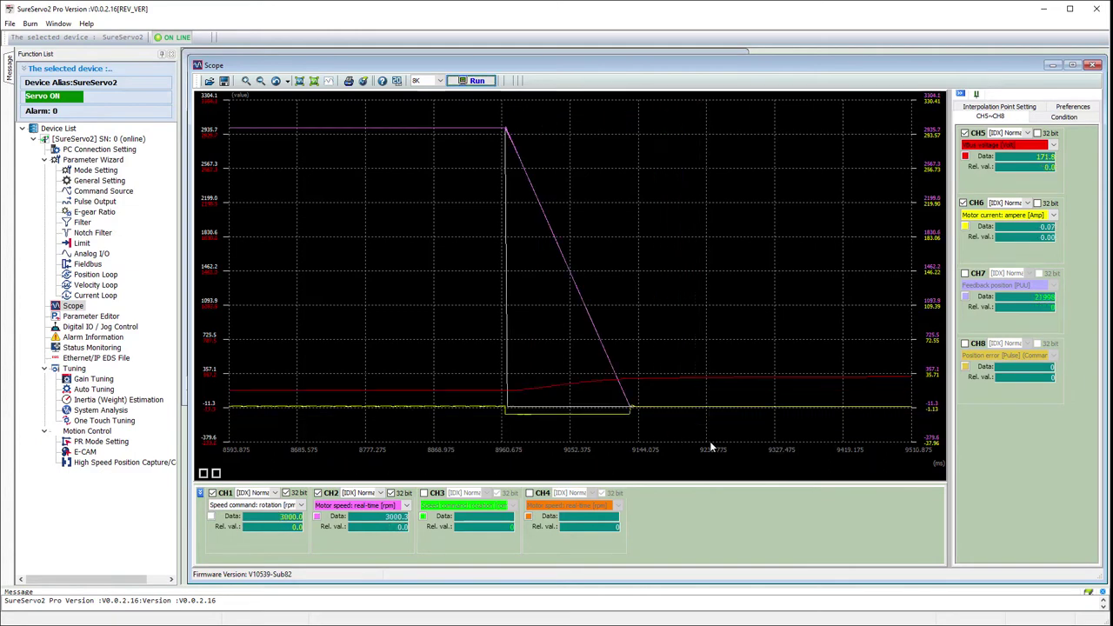
pyautogui.rightClick(507, 340)
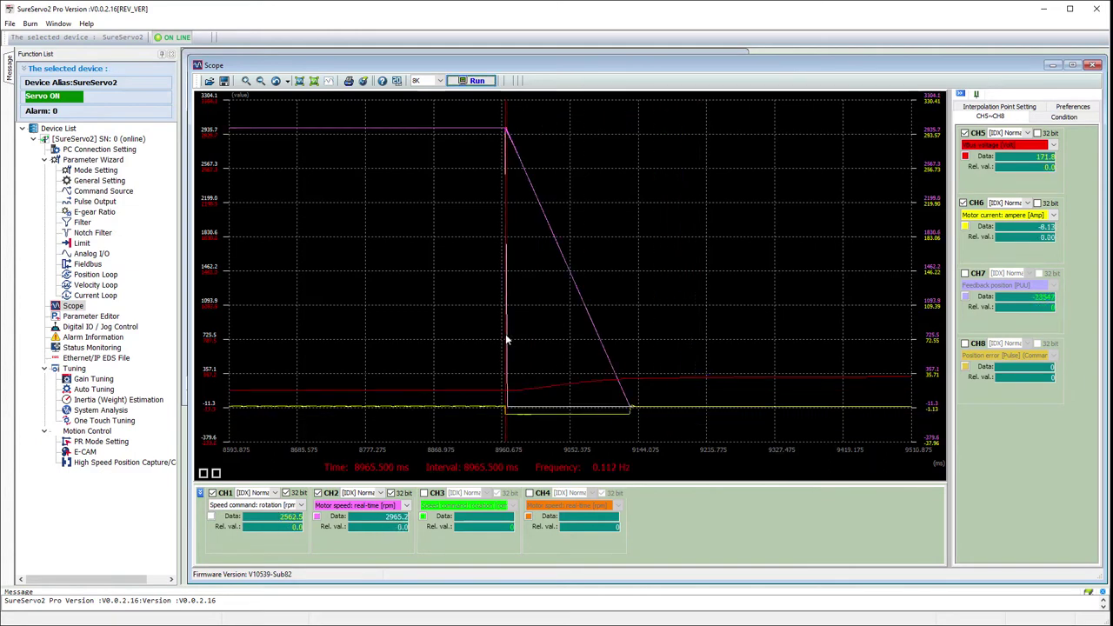
pyautogui.click(629, 396)
pyautogui.press('Left')
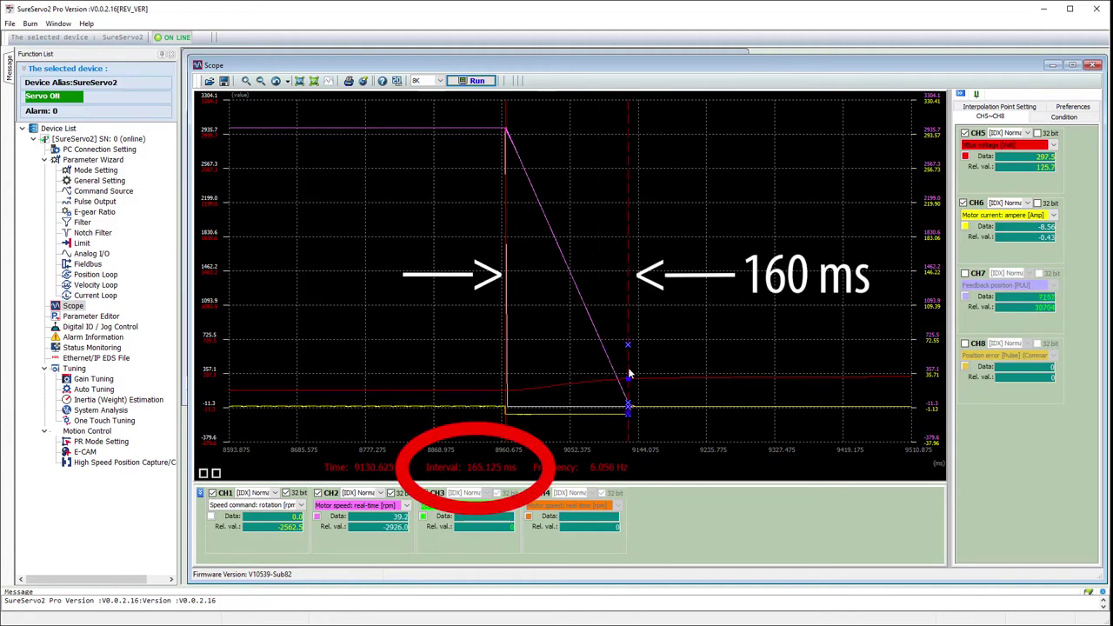
# Move the measurement cursor along the trace to read bus voltage rising from 171.8 V to 319.9 V
pyautogui.click(591, 374)
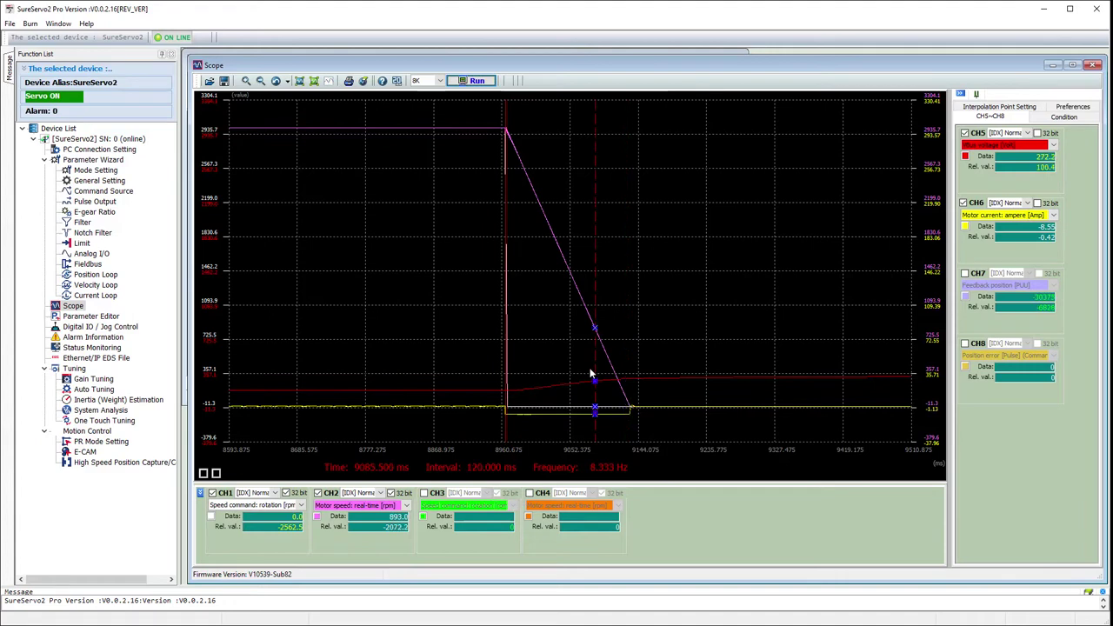
pyautogui.click(549, 378)
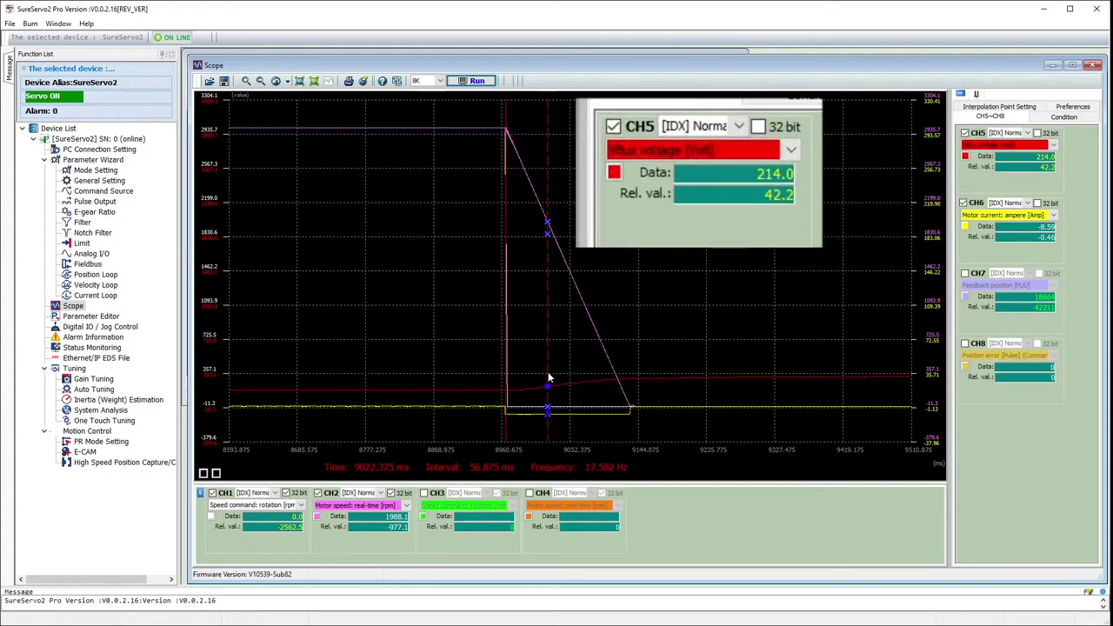
pyautogui.click(412, 398)
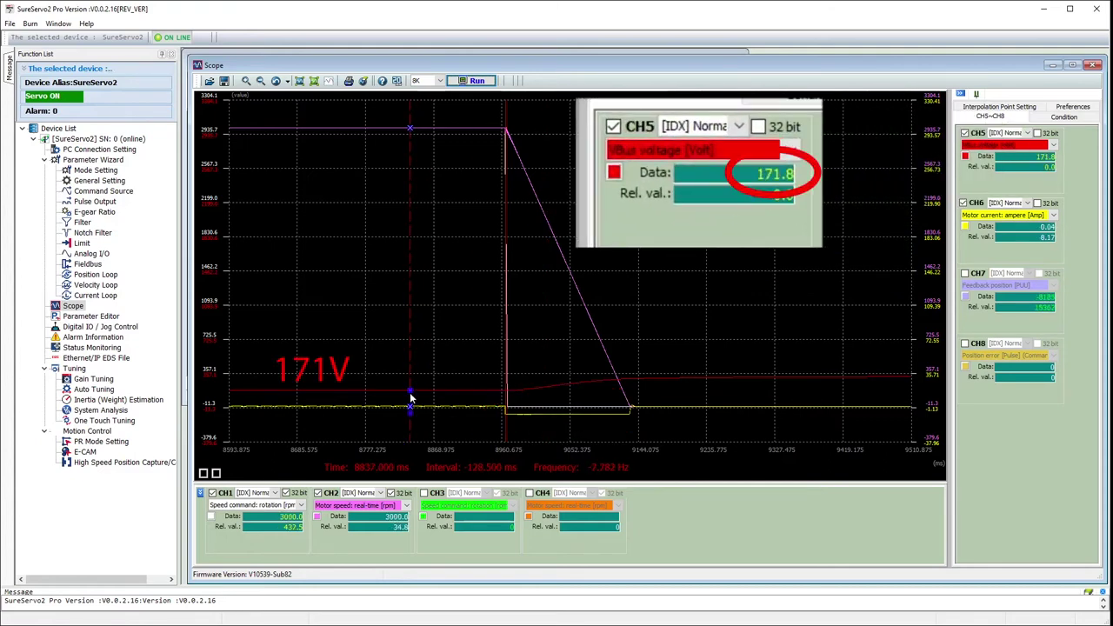
pyautogui.moveTo(412, 398); pyautogui.dragTo(882, 392)
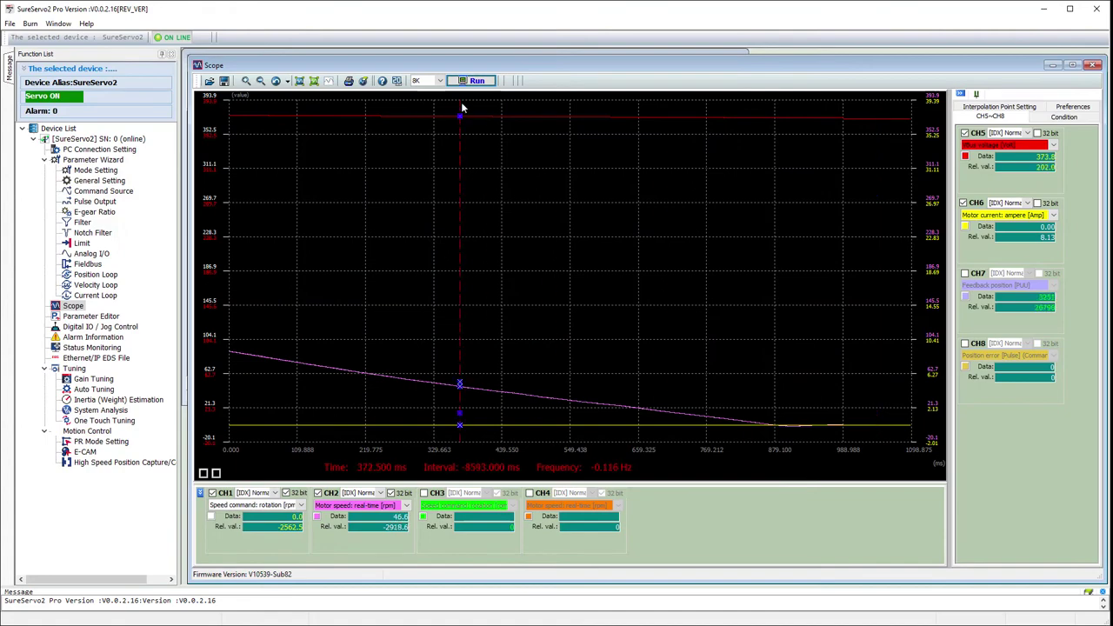
# Record another speed-up-and-stop run that ends with the drive tripping alarm AL010
pyautogui.click(474, 80)
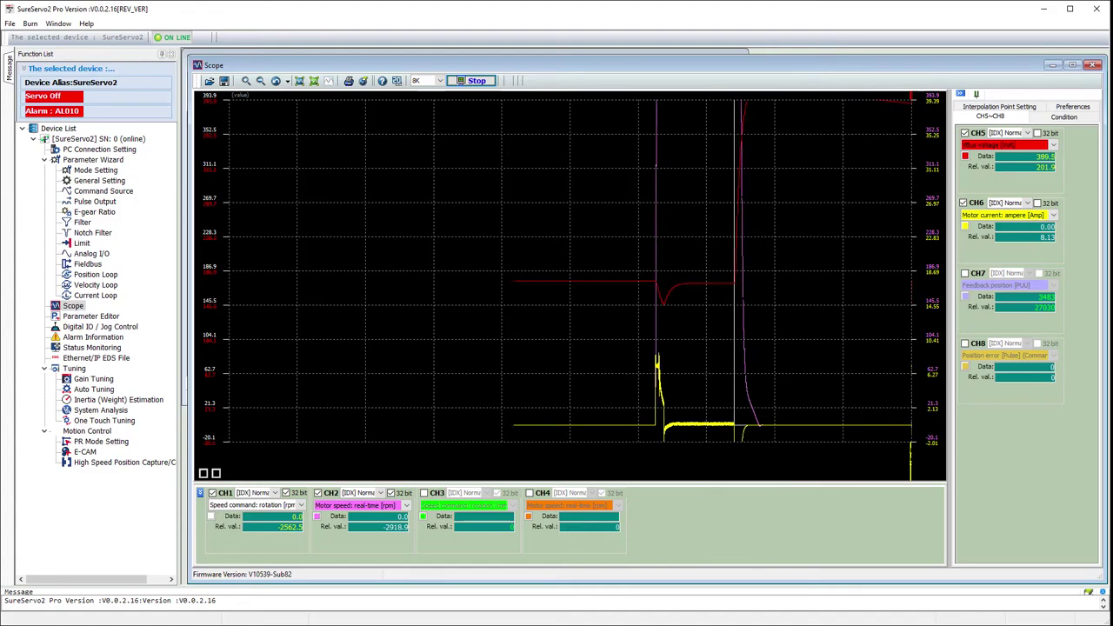
pyautogui.click(473, 83)
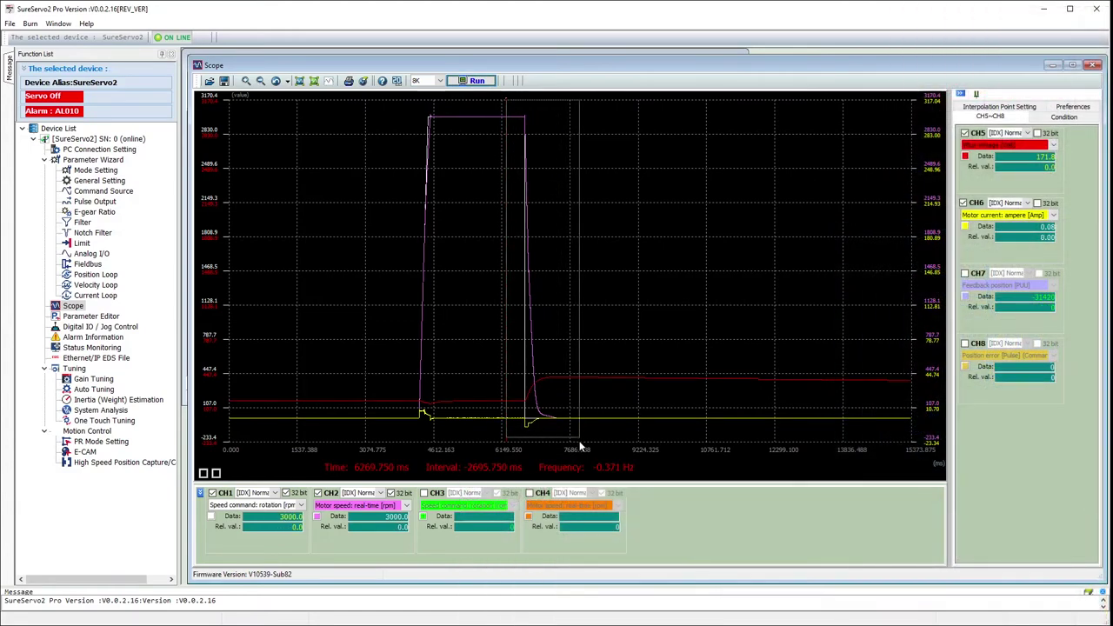
# Zoom in on the falling edge of the speed pulse and pull the measurement cursor back along it
pyautogui.moveTo(581, 446); pyautogui.dragTo(581, 447)
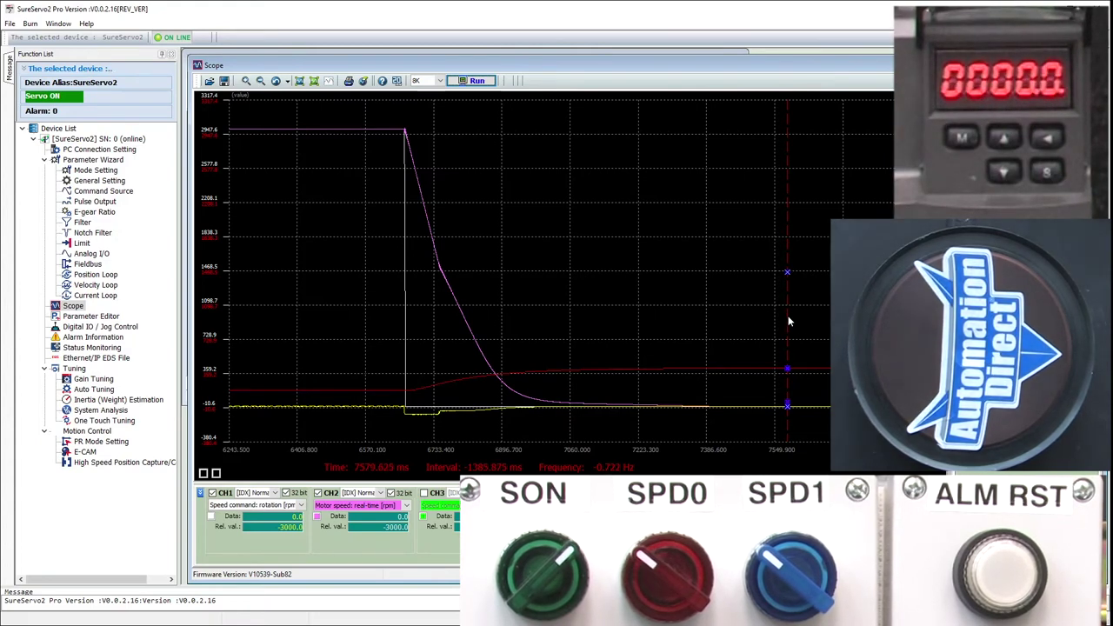
pyautogui.moveTo(788, 321)
pyautogui.mouseDown()
pyautogui.moveTo(734, 319)
pyautogui.moveTo(503, 104)
pyautogui.mouseUp()
# Capture a run where AL010 trips and speed coasts from 3000 rpm to zero near 14,000 ms
pyautogui.click(480, 81)
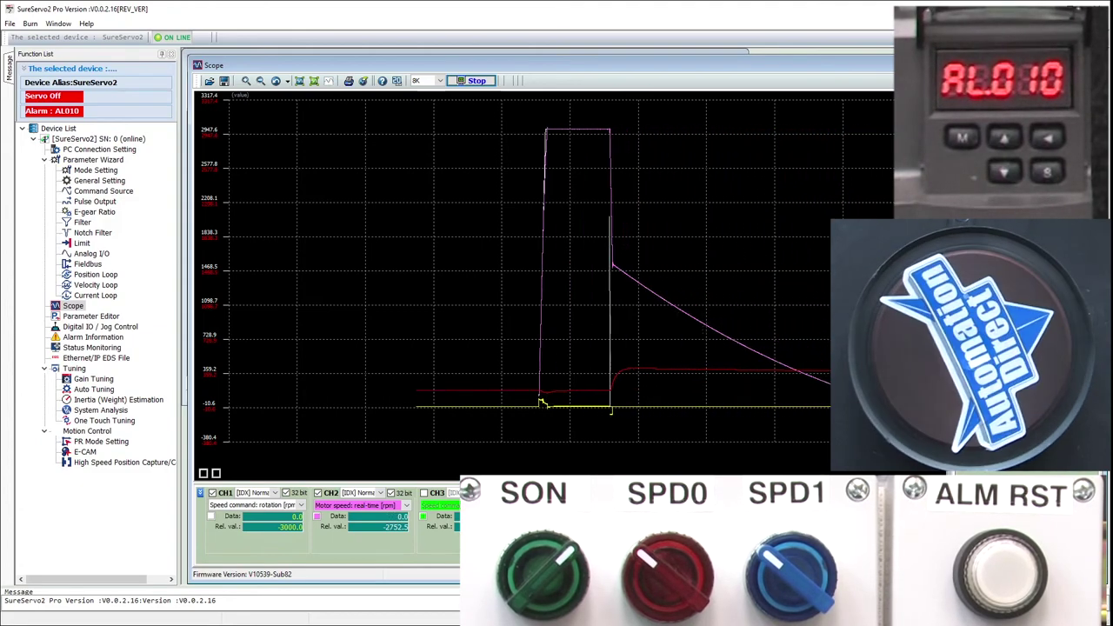
pyautogui.click(477, 81)
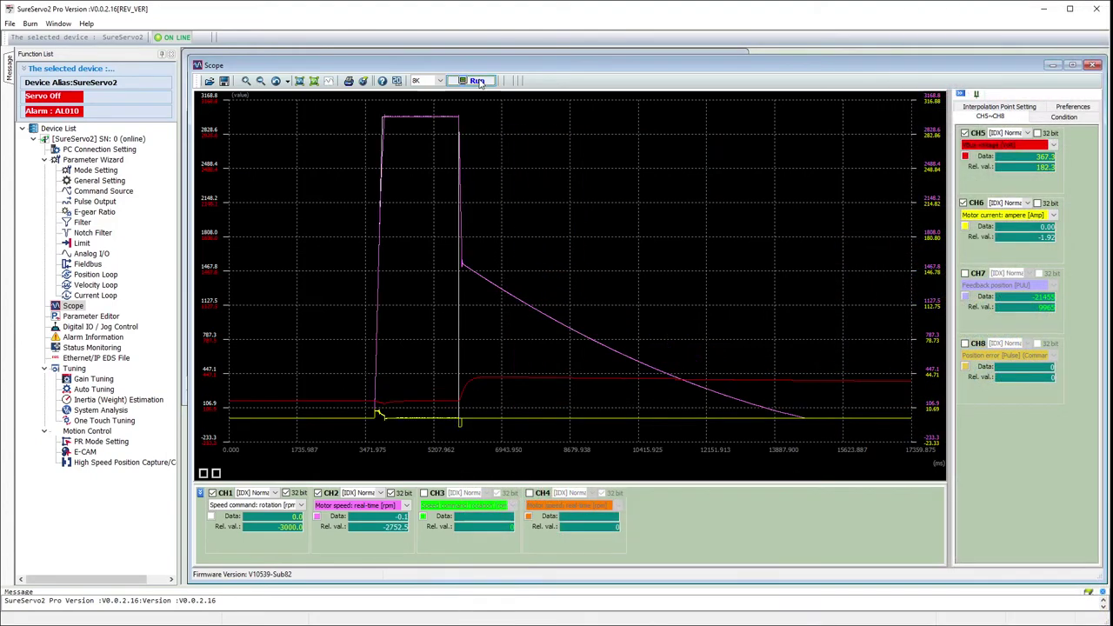
# Zoom into the fault deceleration and set the measurement cursor on the speed curve's knee
pyautogui.moveTo(441, 98)
pyautogui.mouseDown()
pyautogui.moveTo(451, 442)
pyautogui.moveTo(491, 441)
pyautogui.mouseUp()
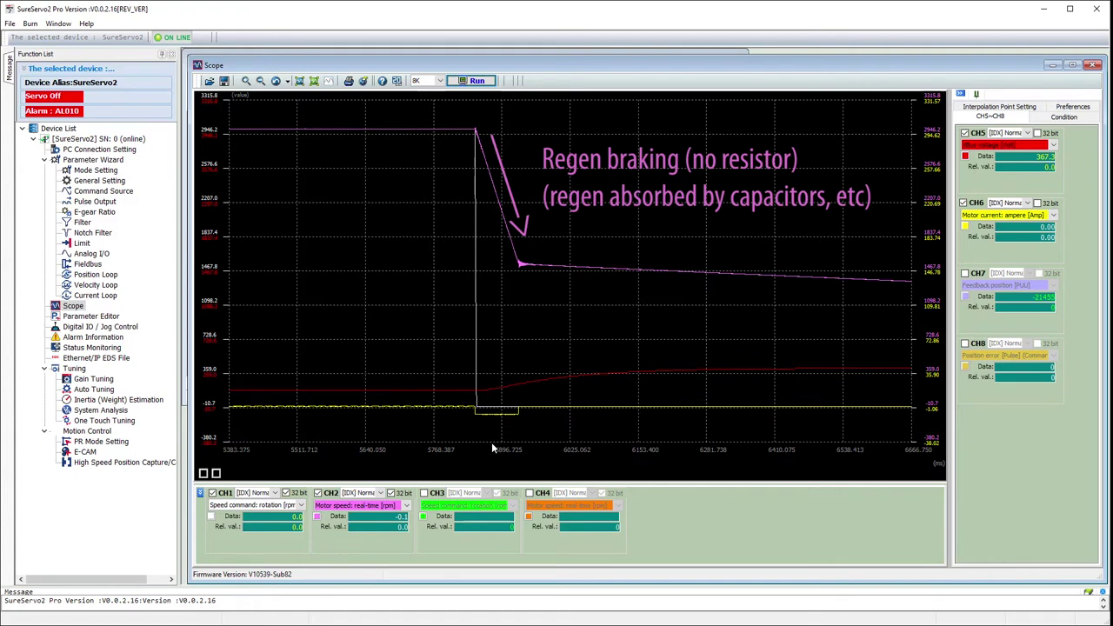
pyautogui.moveTo(492, 442)
pyautogui.mouseDown()
pyautogui.moveTo(529, 392)
pyautogui.moveTo(520, 271)
pyautogui.mouseUp()
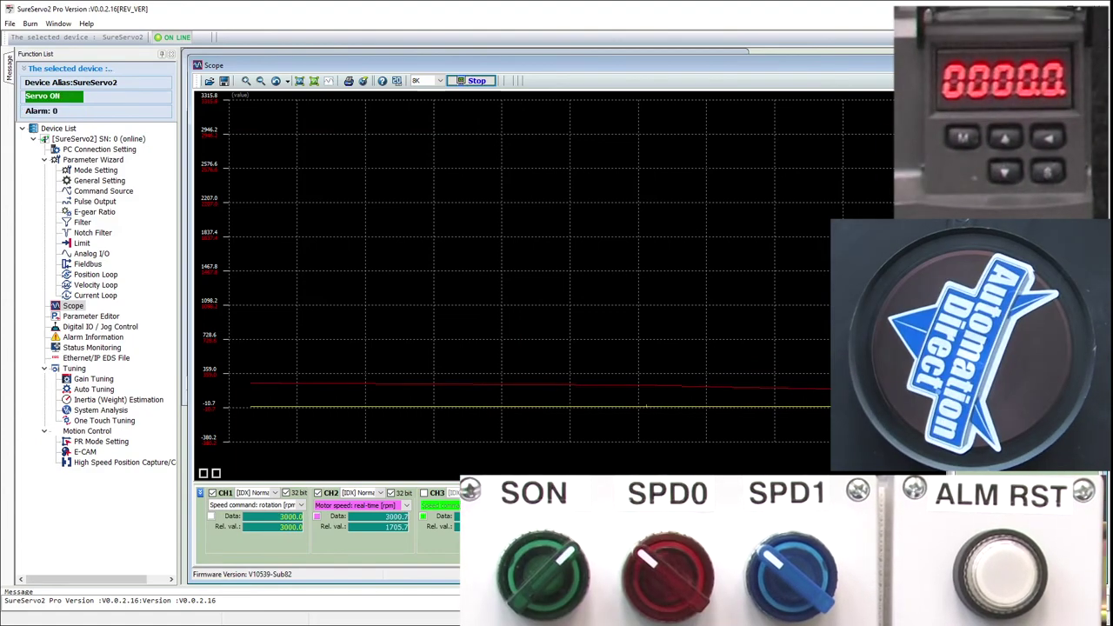
# Scroll up three notches in the SureServo2 Pro window
pyautogui.scroll(4, 795, 442)
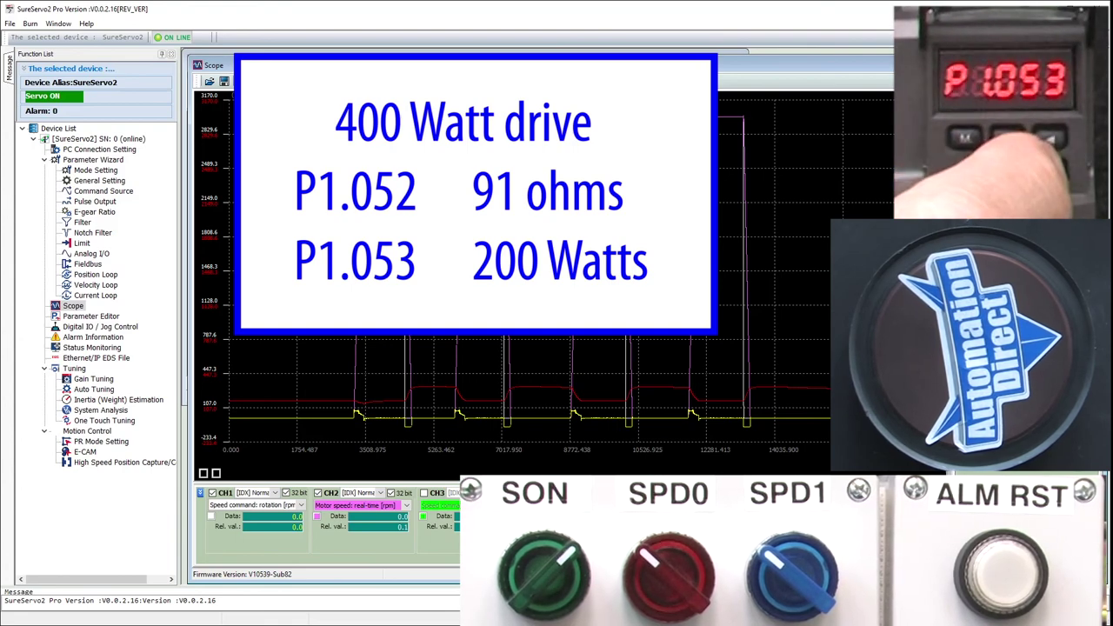
# Capture a new run and zoom into its straight-line ramp from 3000 rpm down to zero
pyautogui.click(477, 80)
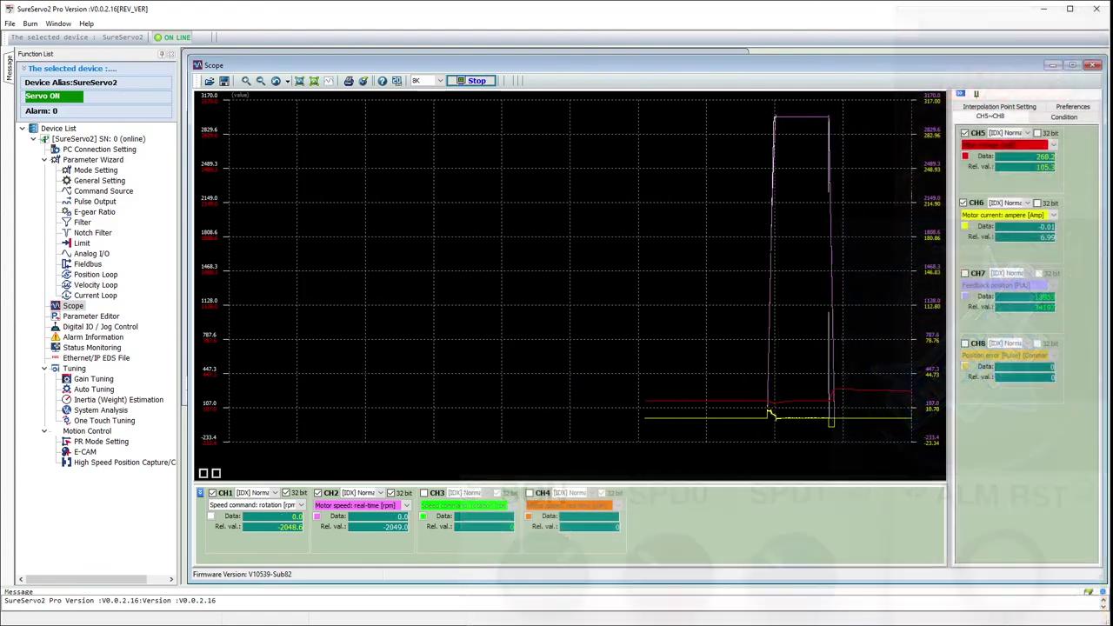
pyautogui.moveTo(585, 100); pyautogui.dragTo(650, 460)
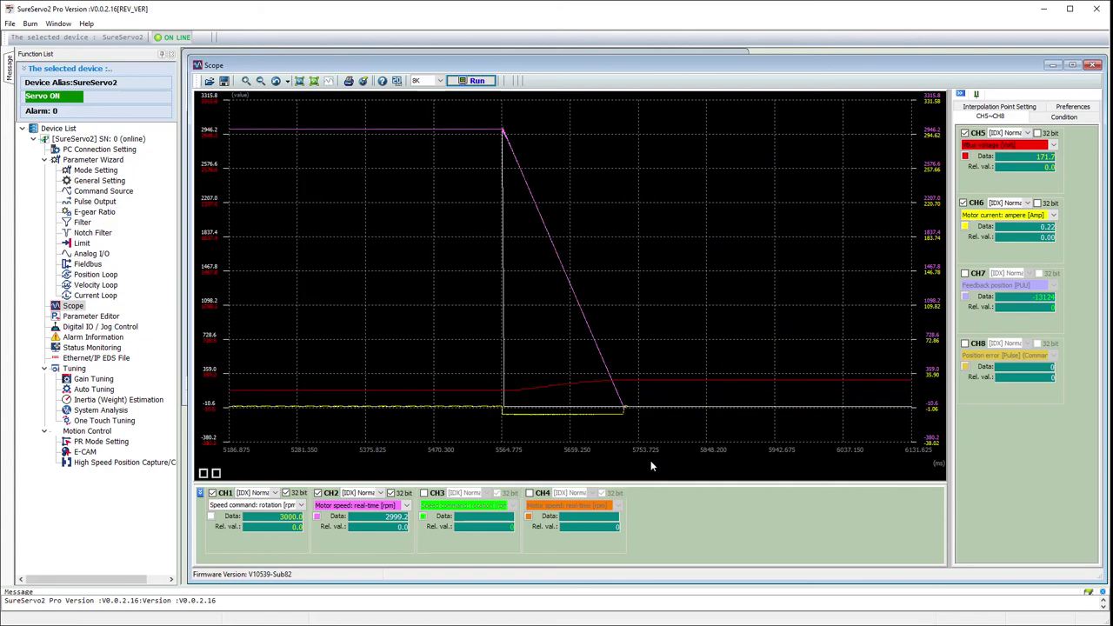
# Bracket the deceleration with reference and measurement cursors, reading about 163 ms and roughly 285 V
pyautogui.click(600, 400)
pyautogui.moveTo(600, 400); pyautogui.dragTo(559, 409)
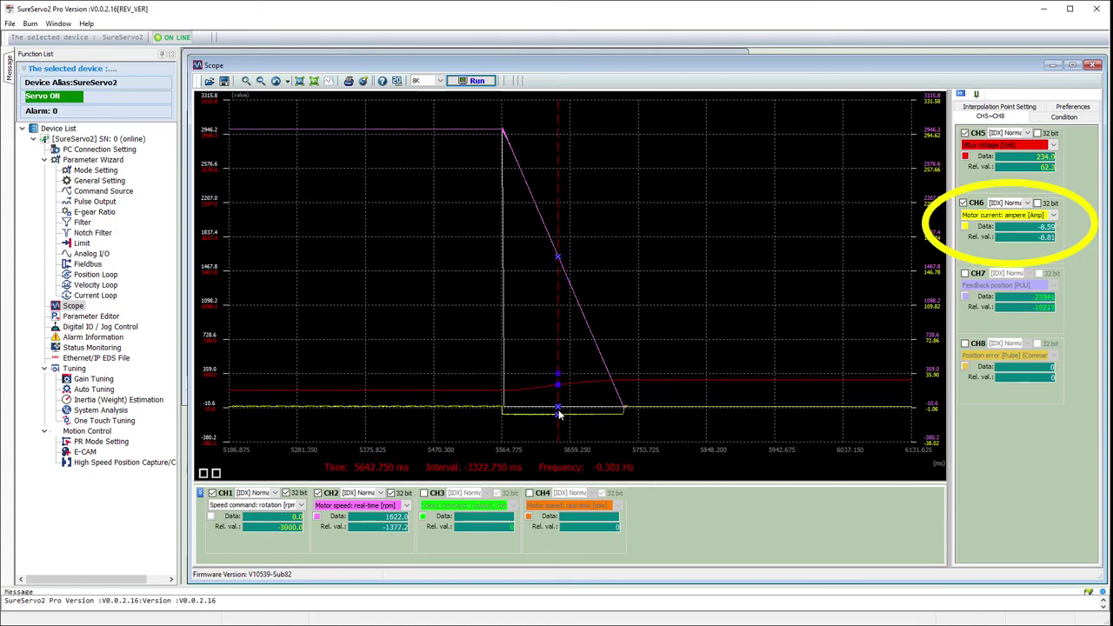
pyautogui.moveTo(560, 415)
pyautogui.mouseDown()
pyautogui.moveTo(805, 405)
pyautogui.moveTo(661, 393)
pyautogui.moveTo(504, 310)
pyautogui.moveTo(623, 332)
pyautogui.mouseUp()
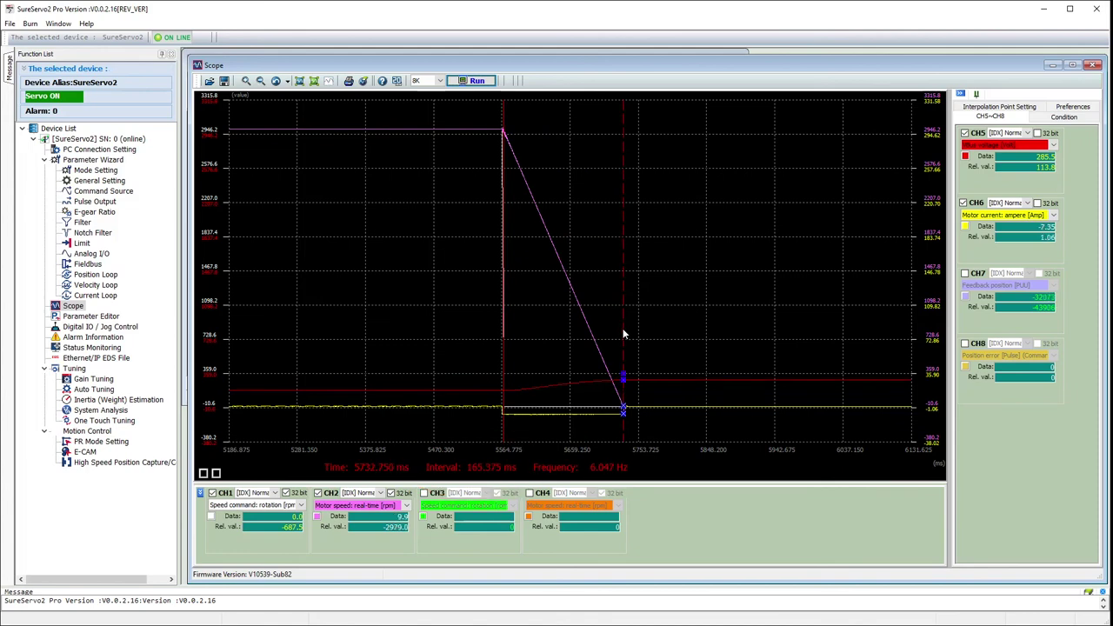
pyautogui.moveTo(624, 332); pyautogui.dragTo(622, 335)
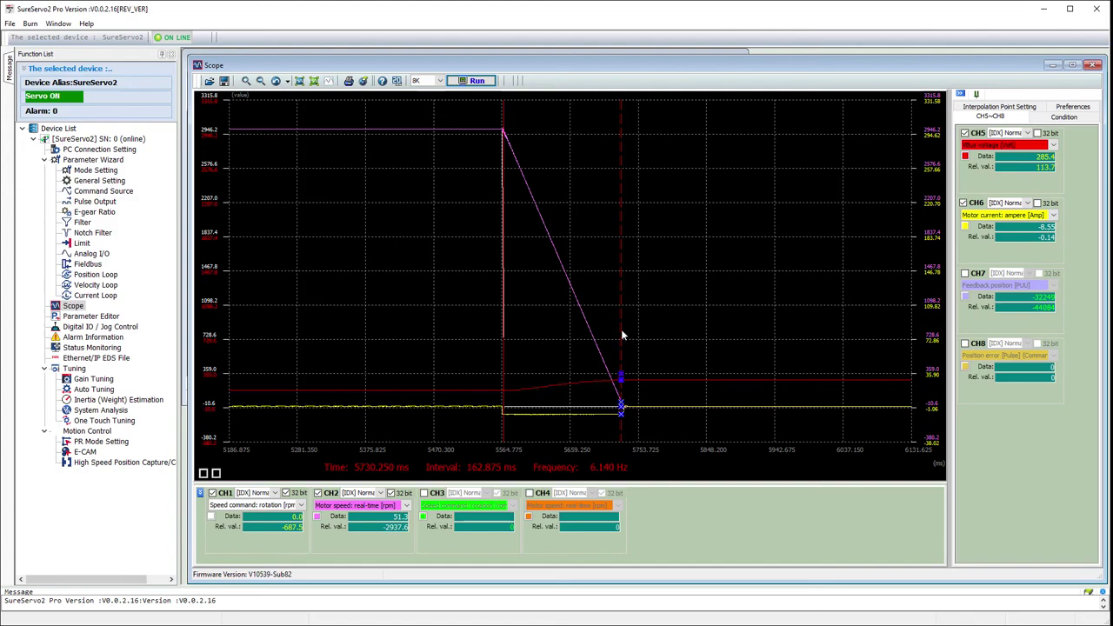